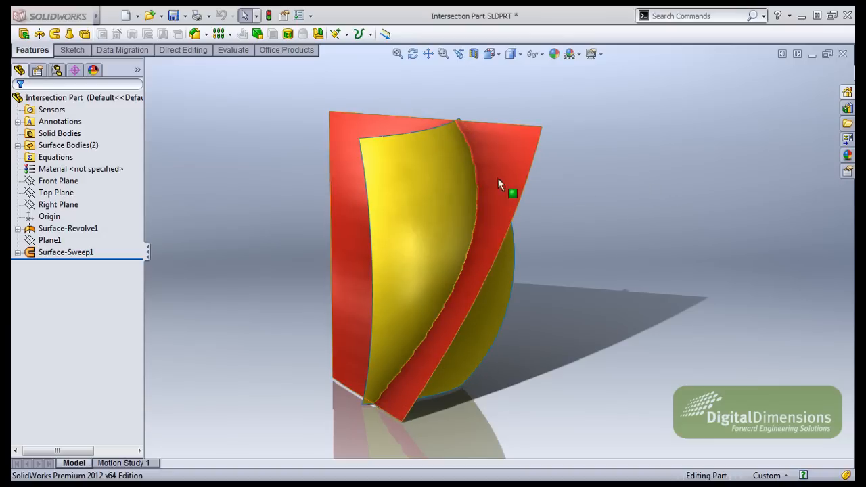
# - Create an Intersection Curve 3D sketch where the red swept and yellow revolved surfaces meet, then exit it
pyautogui.click(505, 163)
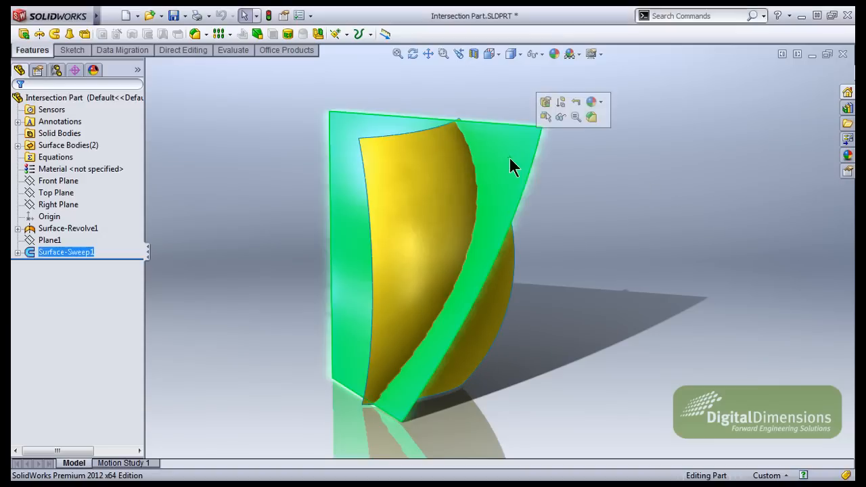
pyautogui.keyDown('ctrl'); pyautogui.click(433, 170); pyautogui.keyUp('ctrl')
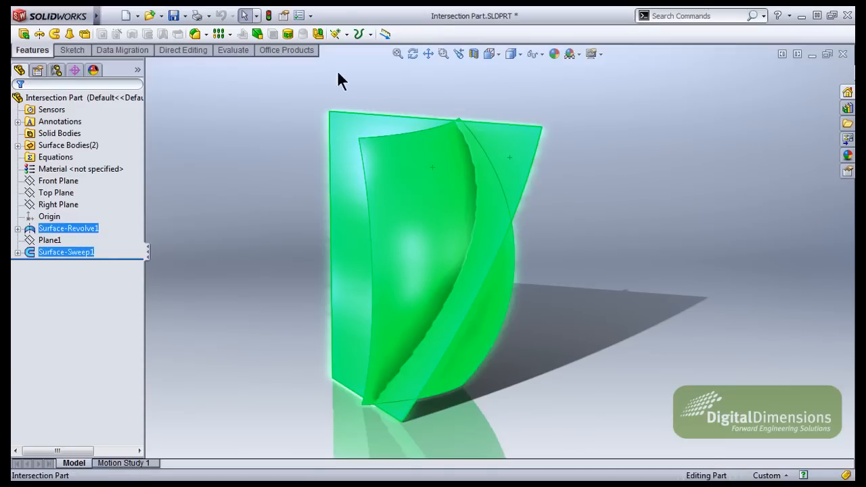
pyautogui.click(131, 16)
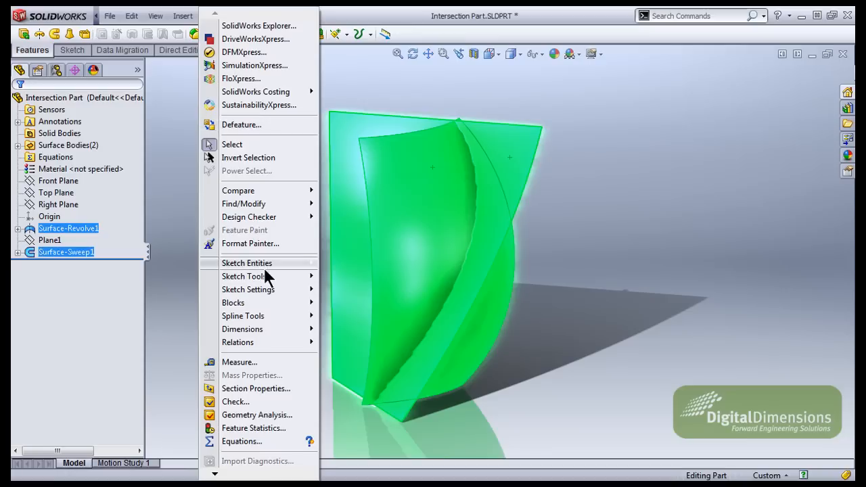
pyautogui.moveTo(244, 276)
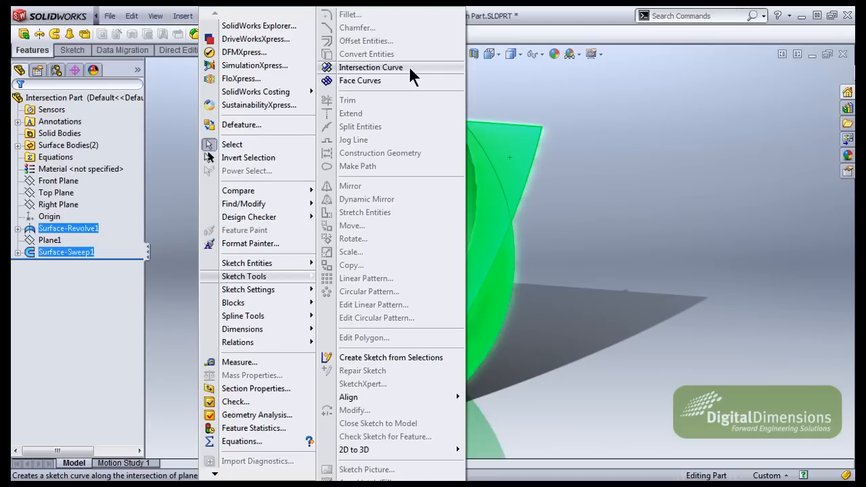
pyautogui.click(393, 66)
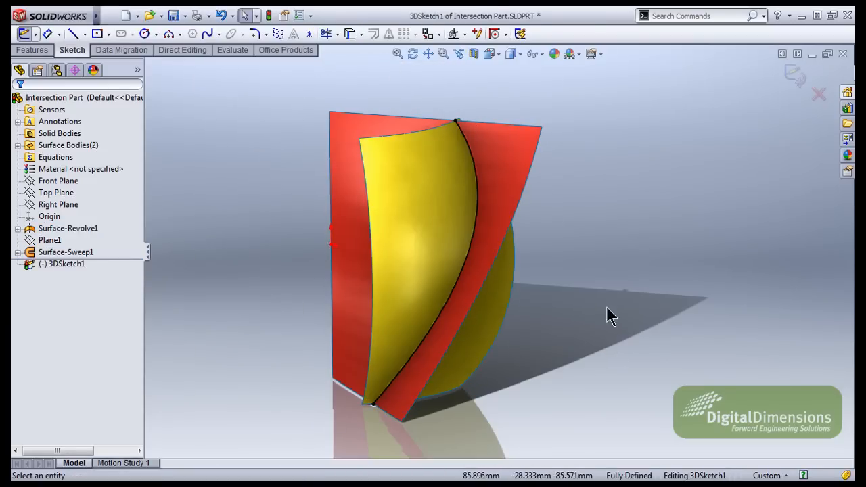
pyautogui.click(794, 74)
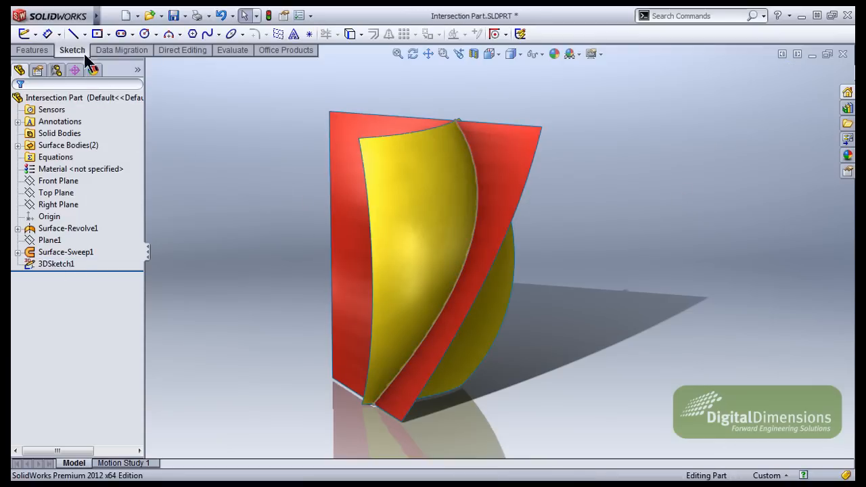
# - In a new 3D sketch, place a dozen sketch points along the intersection curve from its bottom end to its top
pyautogui.click(35, 34)
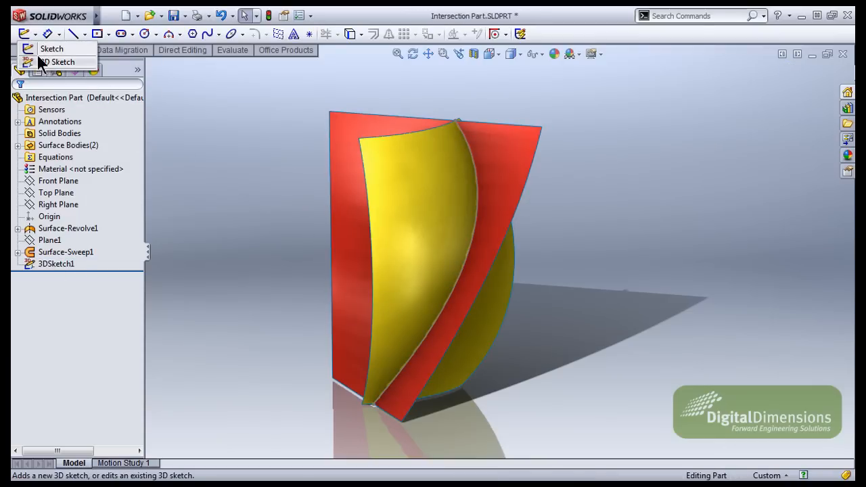
pyautogui.click(51, 61)
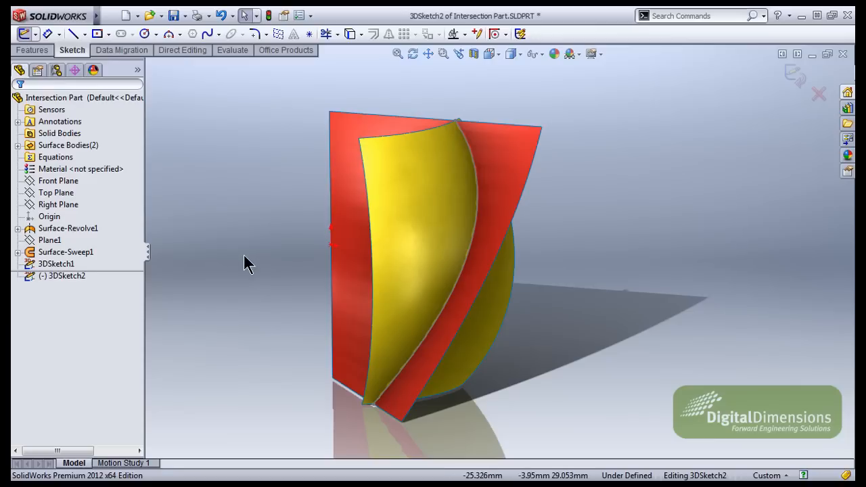
pyautogui.click(310, 35)
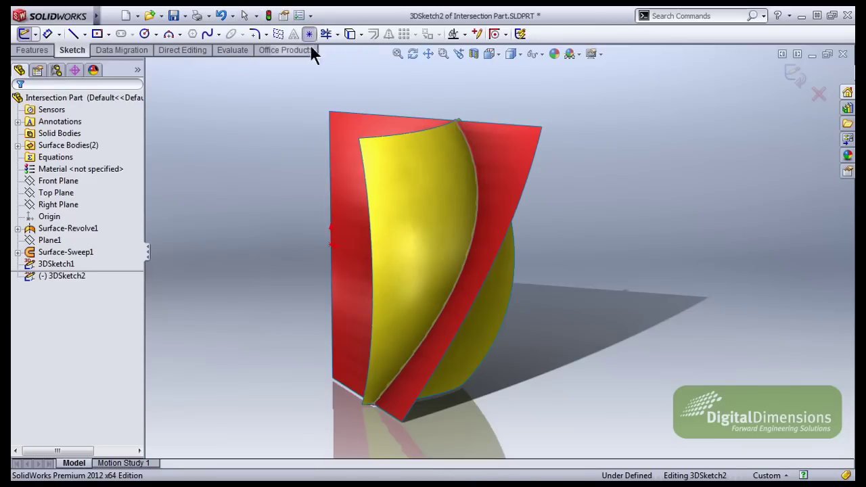
pyautogui.click(373, 404)
pyautogui.click(387, 387)
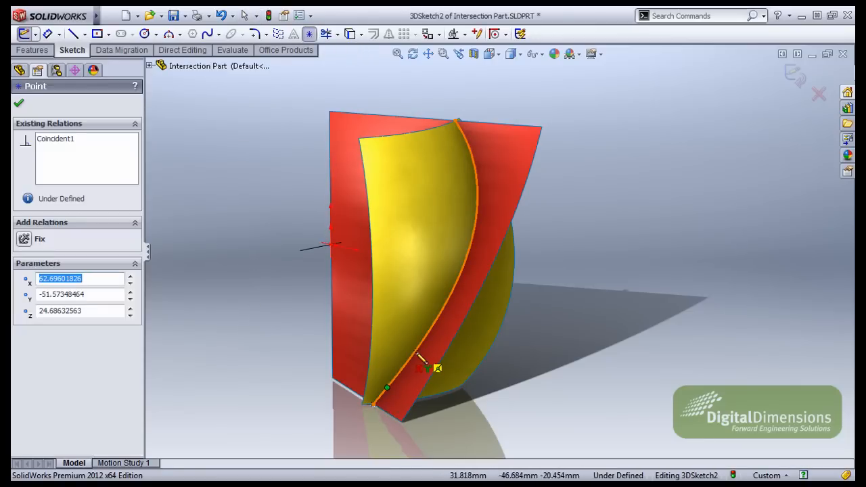
pyautogui.click(410, 359)
pyautogui.click(427, 333)
pyautogui.click(447, 299)
pyautogui.click(458, 271)
pyautogui.click(470, 248)
pyautogui.click(475, 221)
pyautogui.click(477, 196)
pyautogui.click(477, 167)
pyautogui.click(470, 143)
pyautogui.click(455, 121)
# - Stop placing points, nudge one mid-curve point along the surface, and deselect it
pyautogui.press('Escape')
pyautogui.moveTo(457, 272)
pyautogui.mouseDown()
pyautogui.moveTo(465, 291)
pyautogui.moveTo(458, 283)
pyautogui.mouseUp()
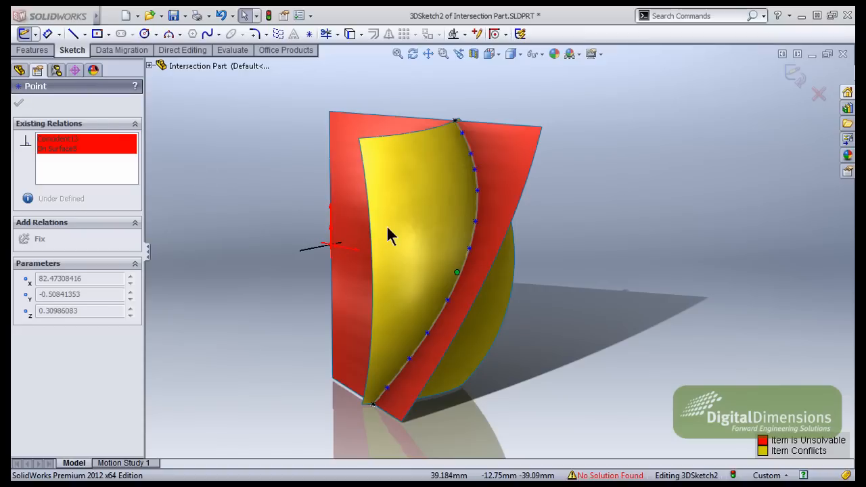
pyautogui.press('Escape')
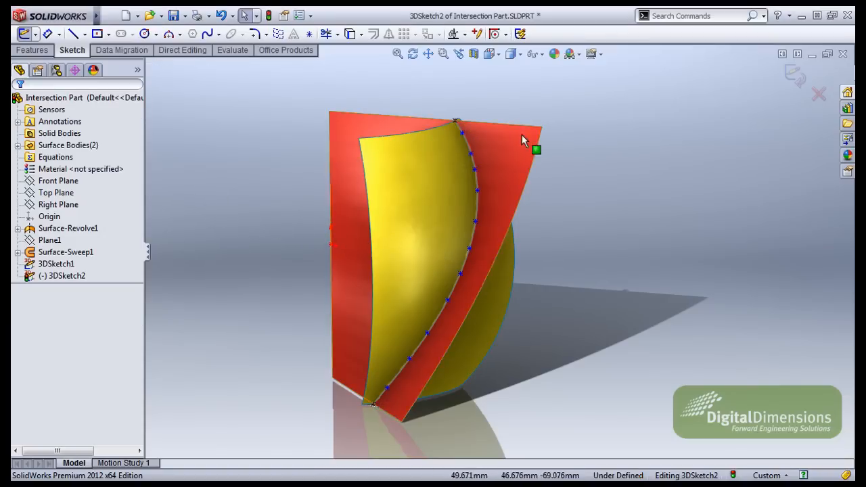
# - Exit 3DSketch2, then hide both surface bodies and the 3DSketch1 intersection curve
pyautogui.click(793, 75)
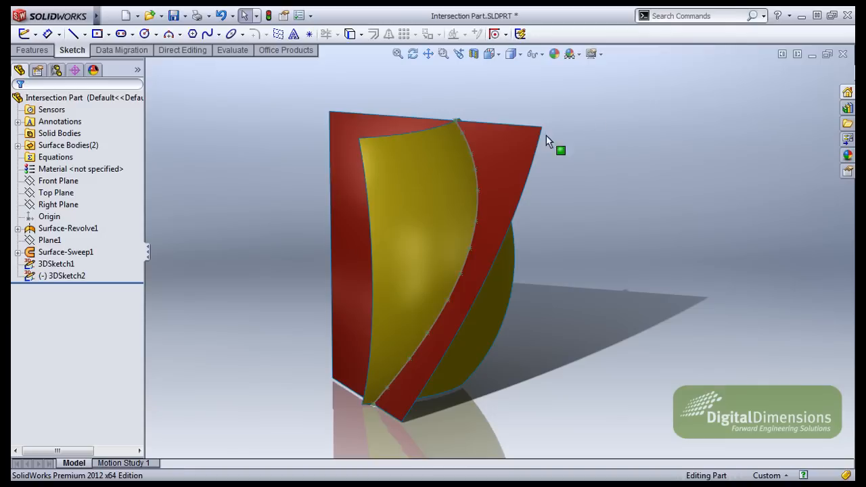
pyautogui.click(78, 144)
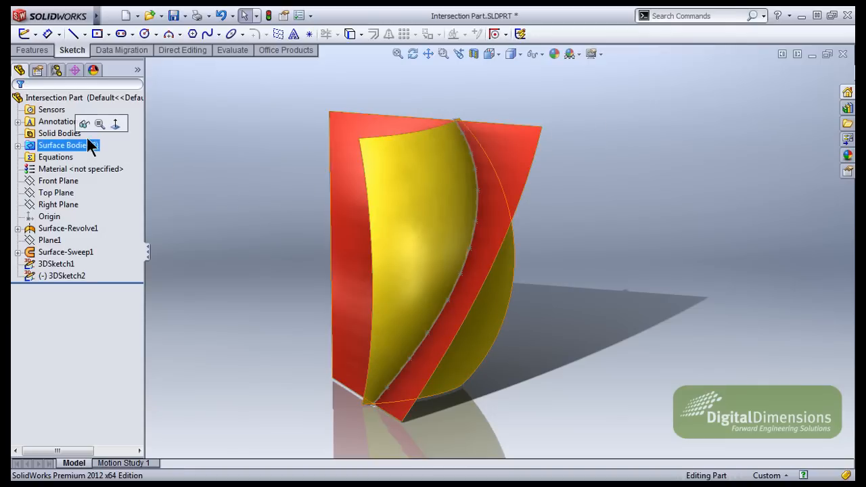
pyautogui.click(84, 125)
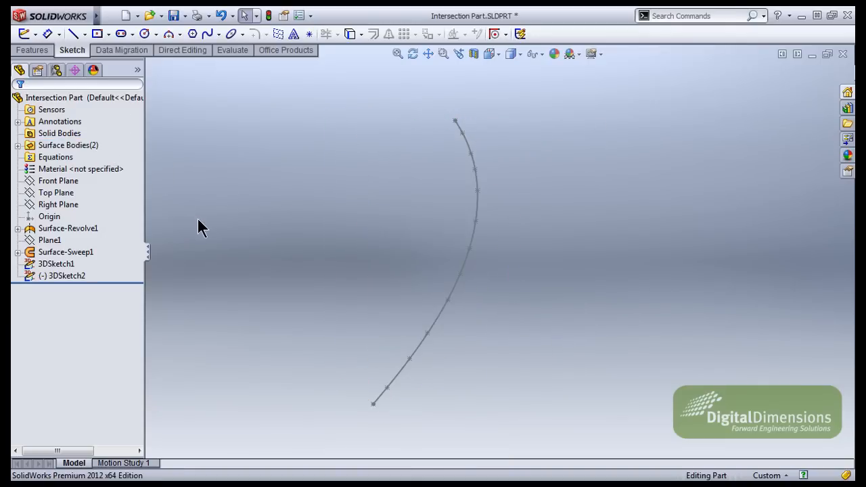
pyautogui.click(65, 263)
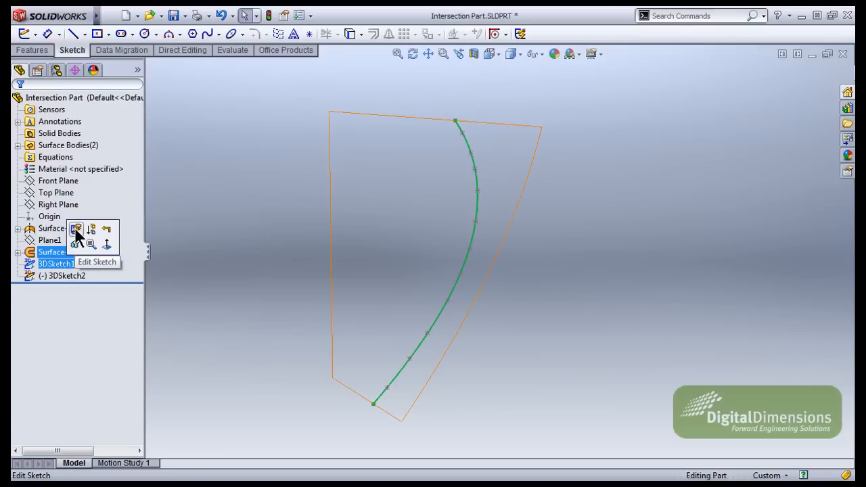
pyautogui.click(76, 244)
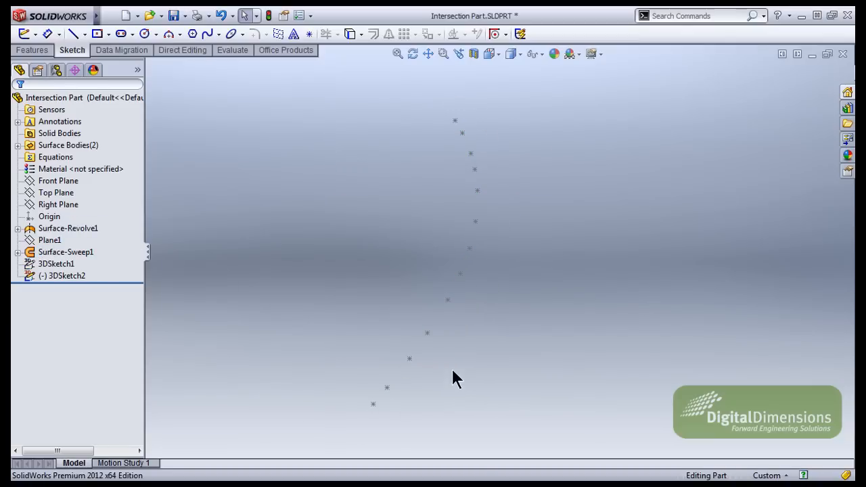
# - Edit 3DSketch2 to read a mid-curve point's coordinates, exit the sketch, and select it whole
pyautogui.click(373, 404)
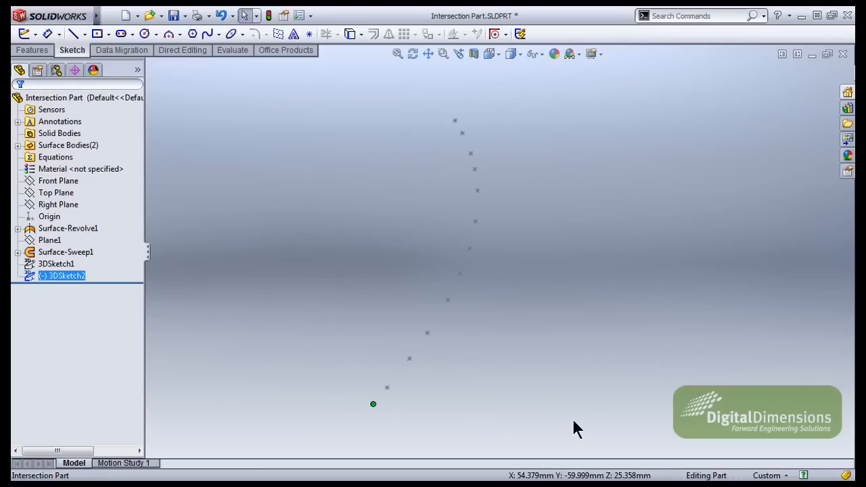
pyautogui.click(61, 275)
pyautogui.click(79, 234)
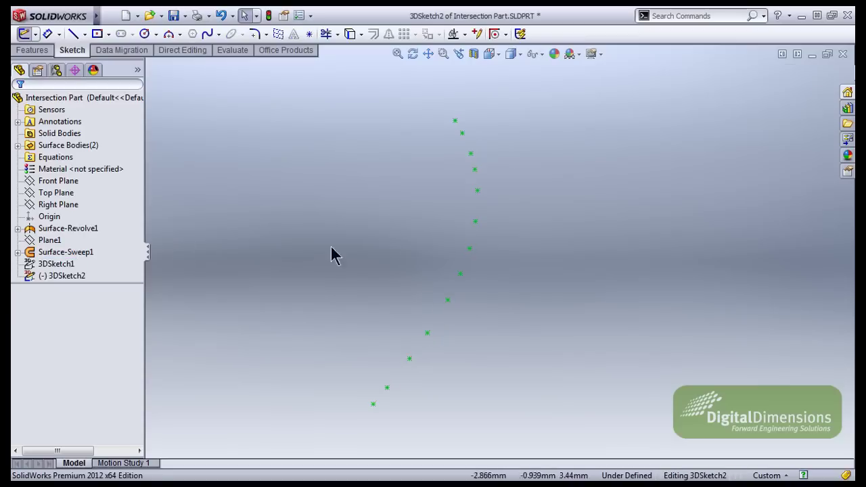
pyautogui.click(476, 222)
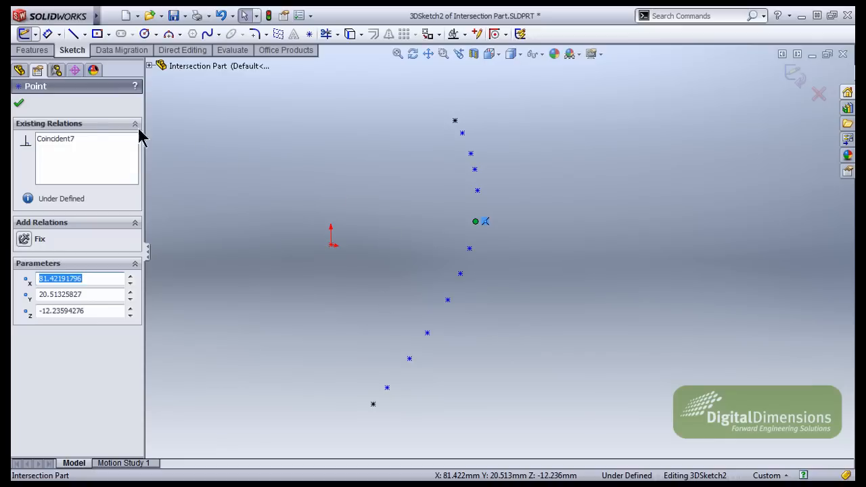
pyautogui.click(17, 103)
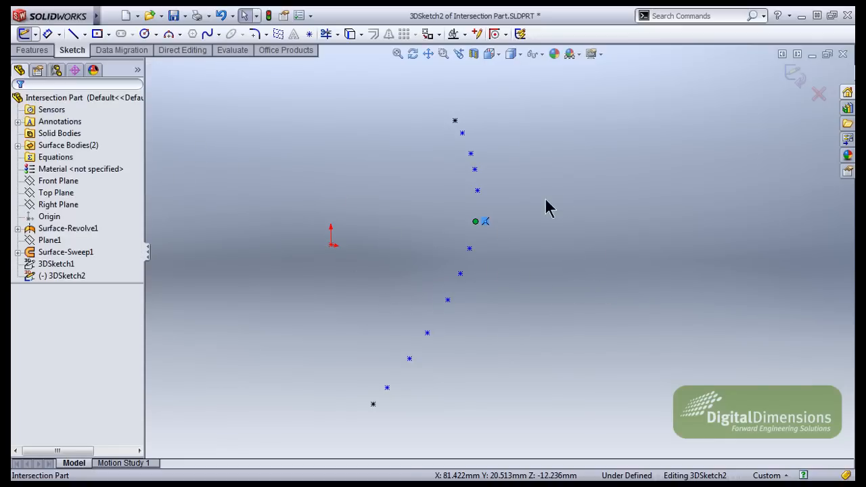
pyautogui.click(795, 76)
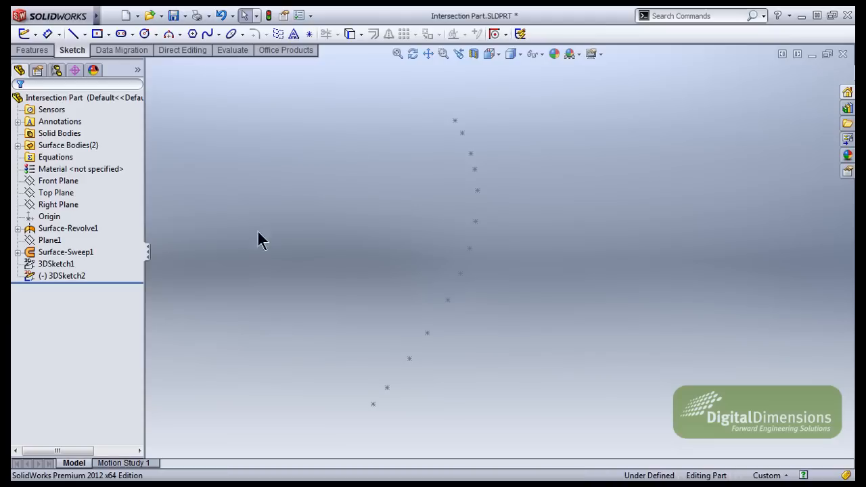
pyautogui.click(76, 276)
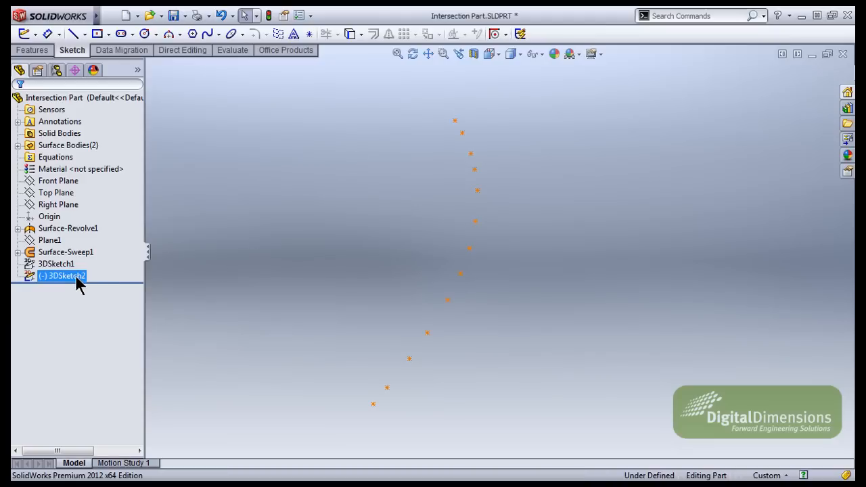
# - Copy 3DSketch2 and create a new part from the Part_MM template
pyautogui.click(73, 275)
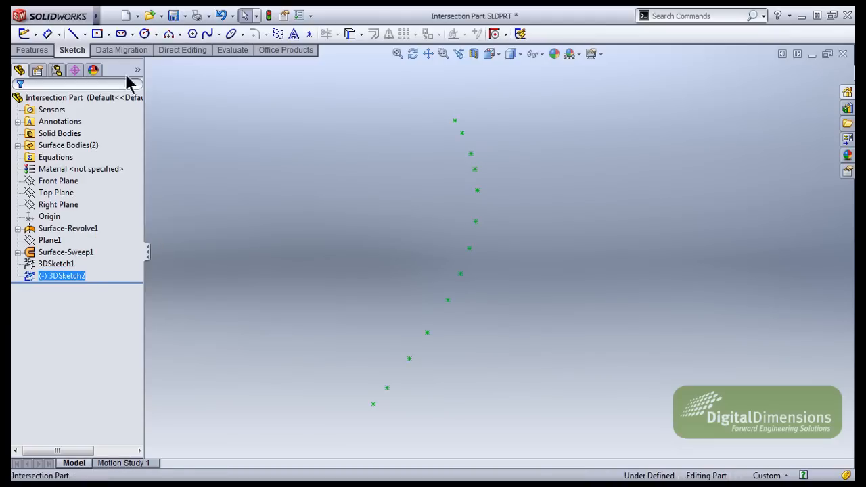
pyautogui.click(131, 15)
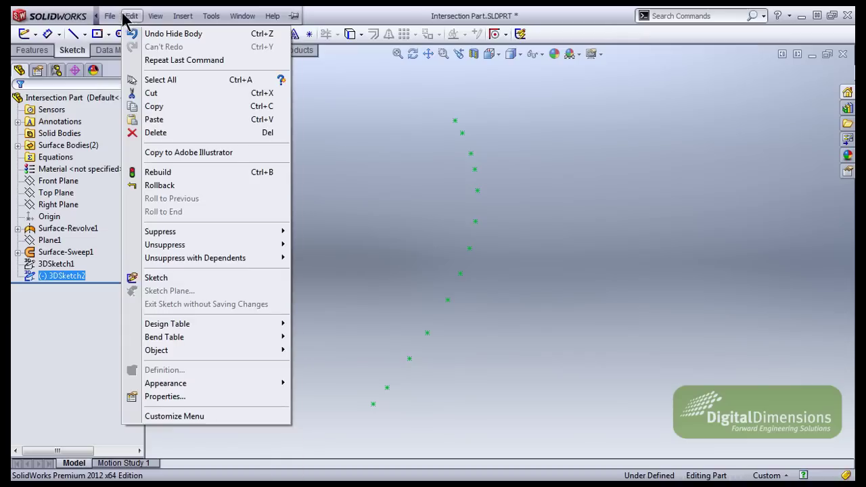
pyautogui.click(155, 108)
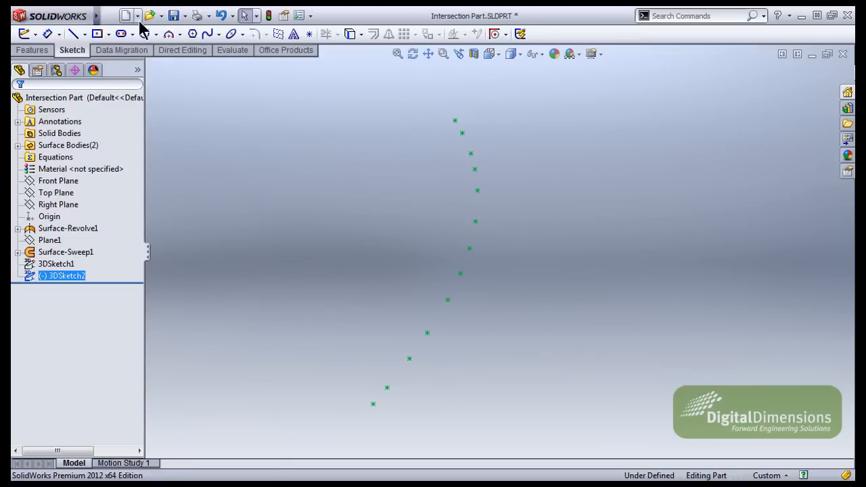
pyautogui.click(126, 16)
pyautogui.click(158, 189)
pyautogui.click(358, 375)
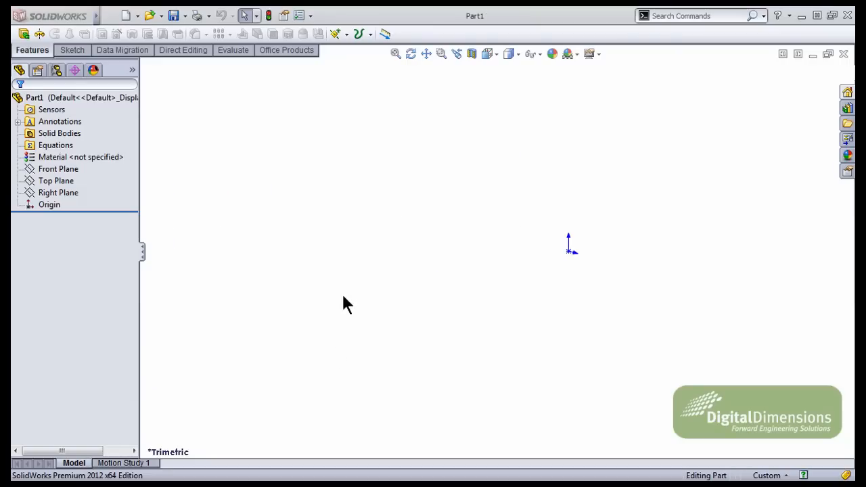
# - Paste the copied points into Part1 as 3DSketch1 and fit them all in view
pyautogui.click(60, 192)
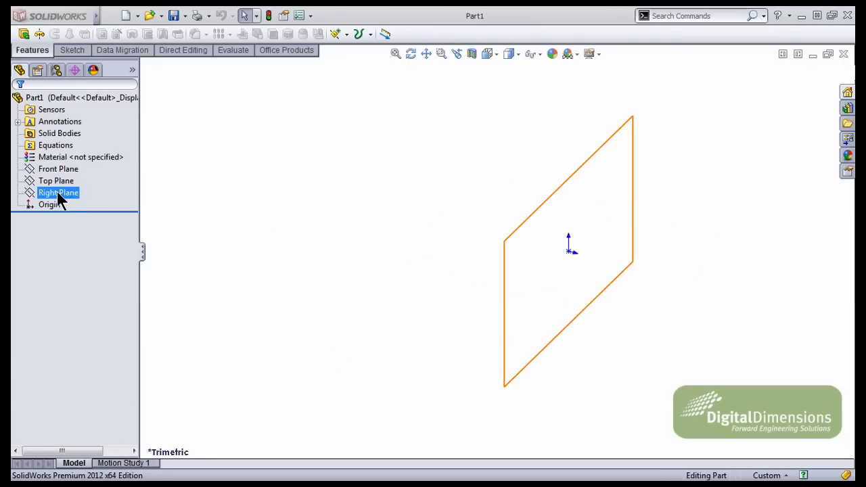
pyautogui.click(219, 194)
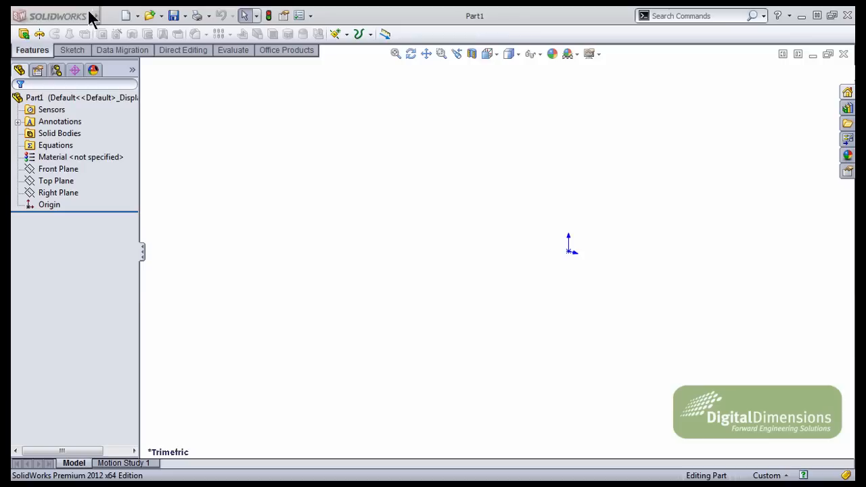
pyautogui.click(110, 16)
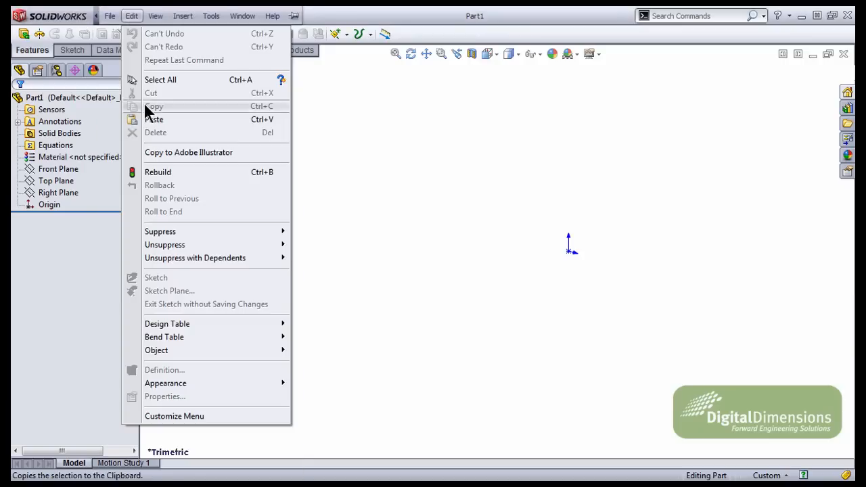
pyautogui.click(151, 120)
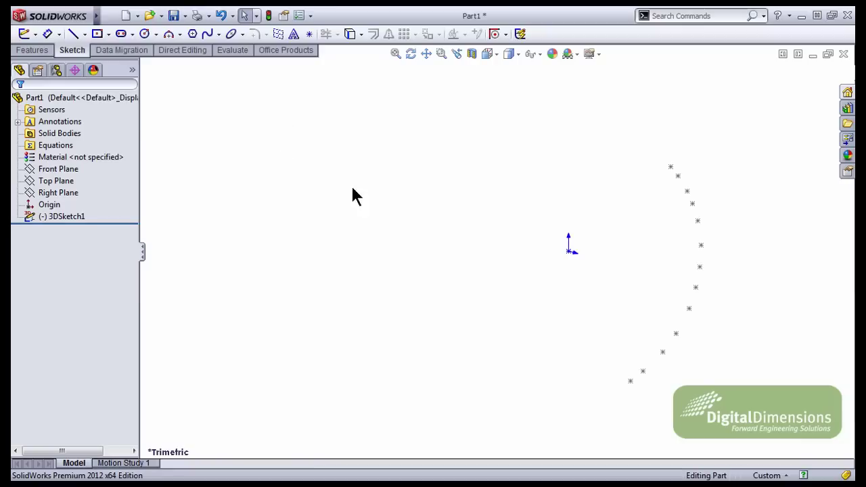
pyautogui.click(785, 476)
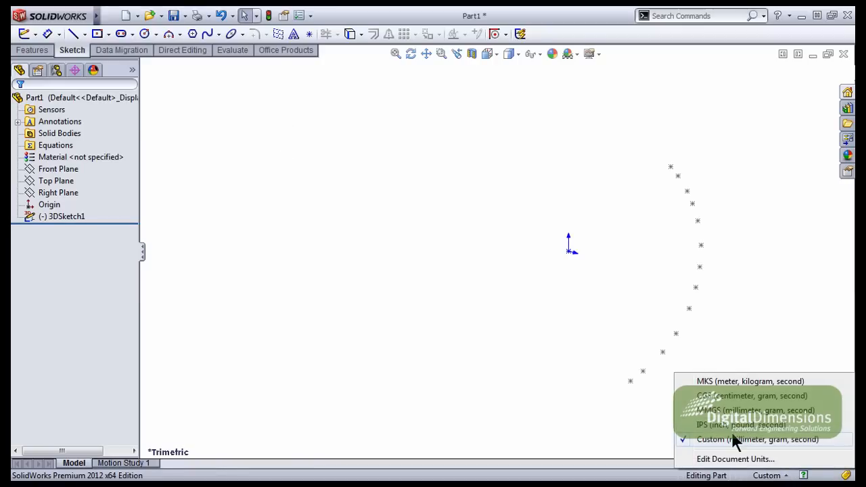
pyautogui.click(527, 336)
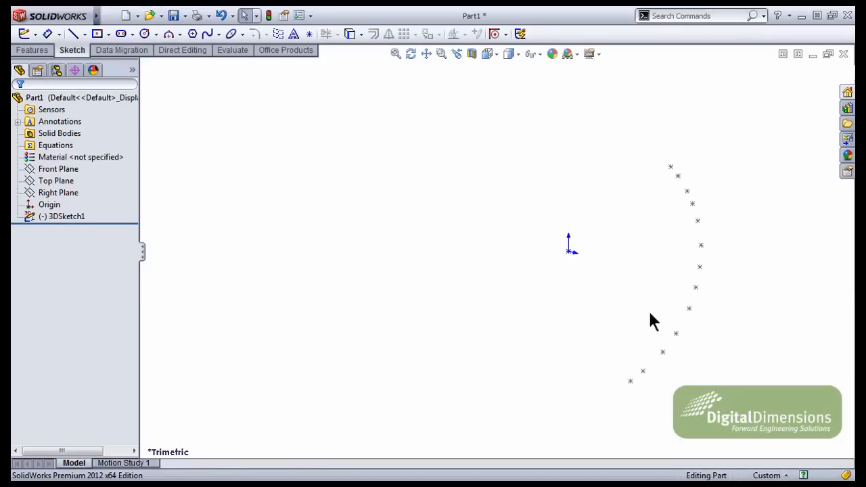
pyautogui.press('f')
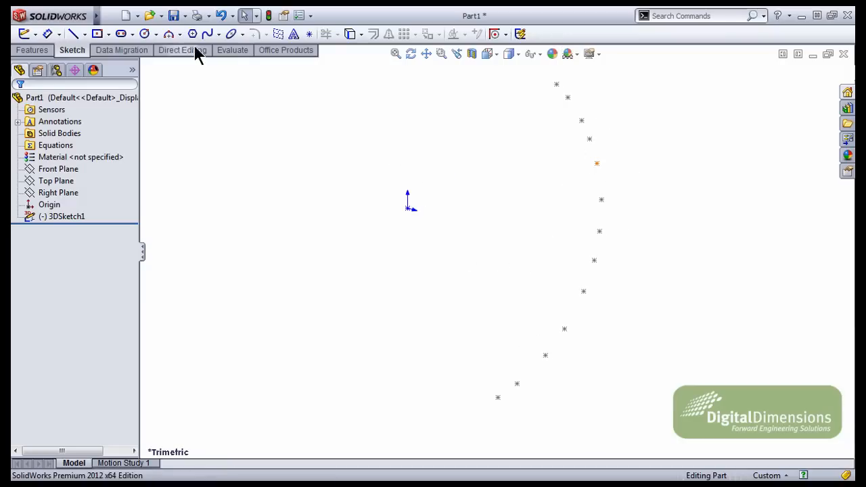
# - In Save As, choose IGES (*.igs) as the file type for Part1
pyautogui.click(185, 15)
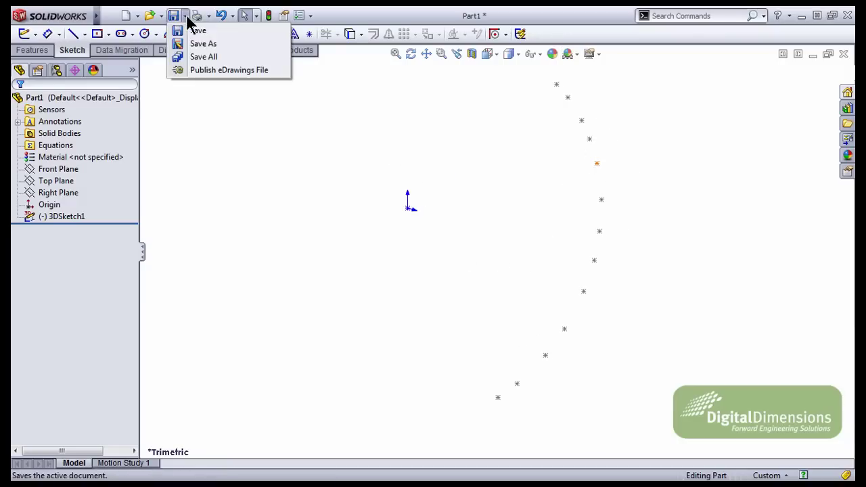
pyautogui.click(197, 47)
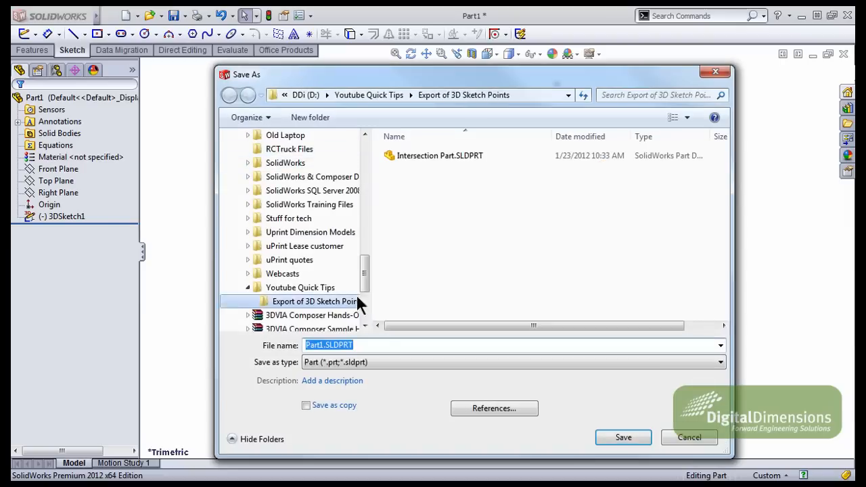
pyautogui.click(383, 362)
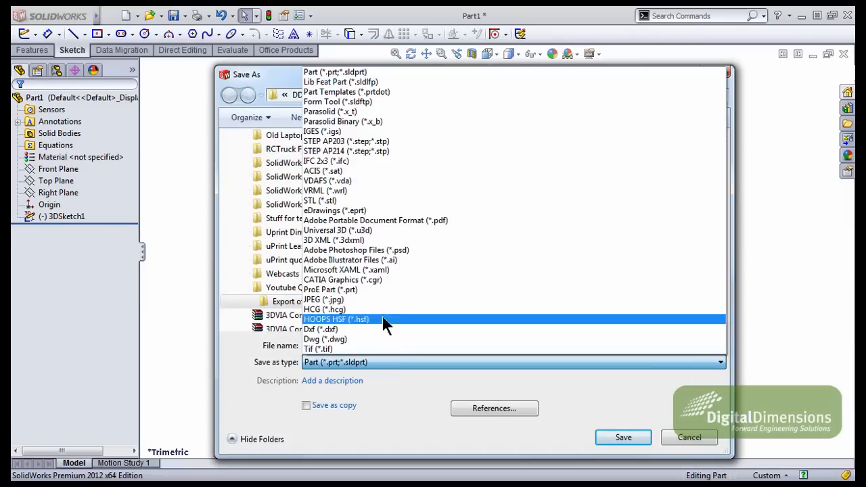
pyautogui.click(350, 132)
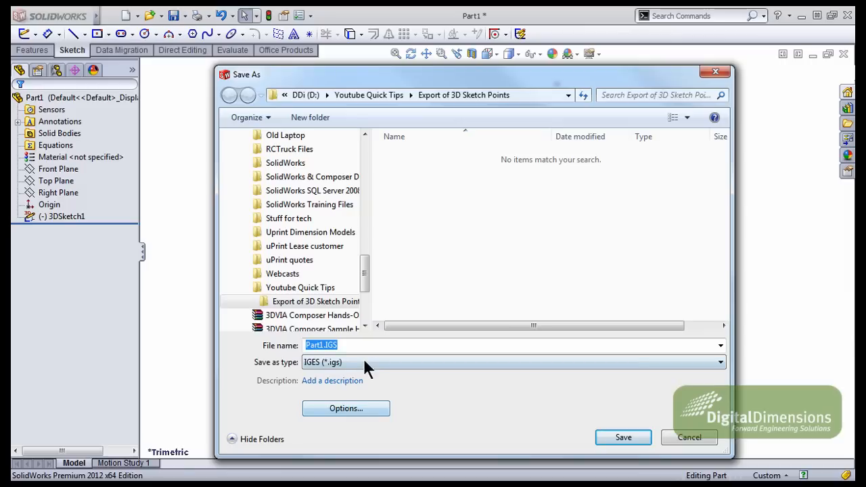
pyautogui.click(353, 408)
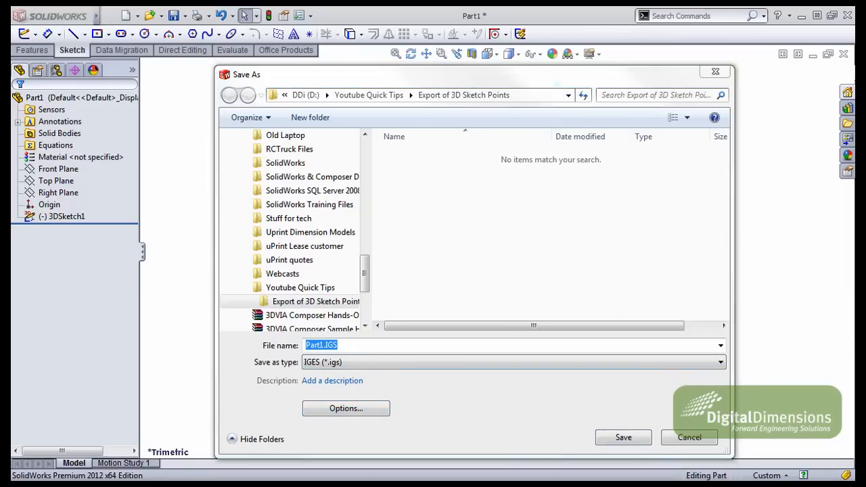
# - Set IGES export to wireframe B-Splines with sketch entities, solid/surface output and 3D curve features off
pyautogui.moveTo(860, 13); pyautogui.dragTo(594, 17)
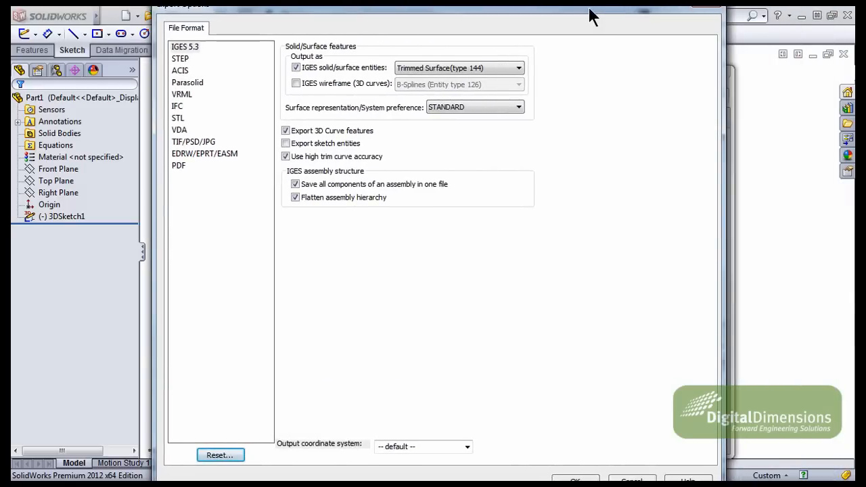
pyautogui.click(295, 92)
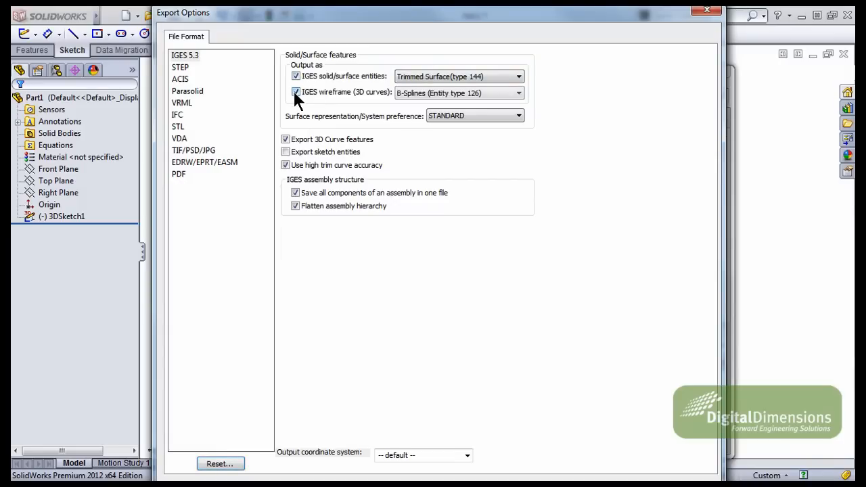
pyautogui.click(296, 76)
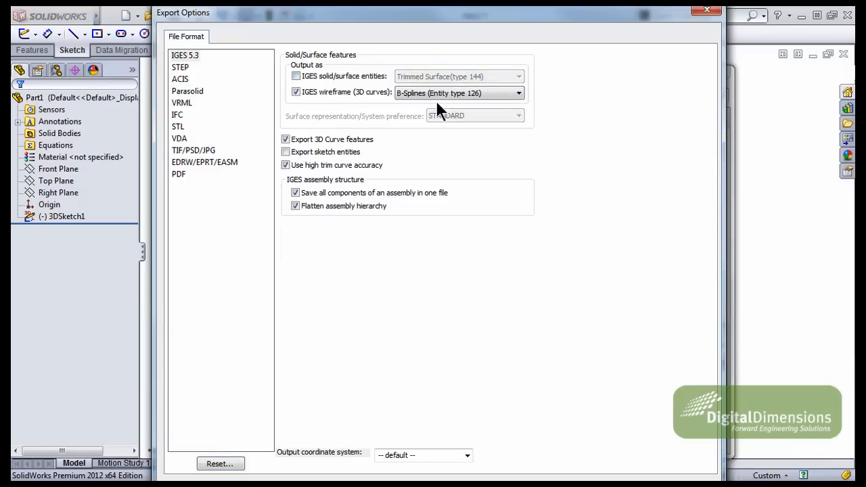
pyautogui.click(447, 93)
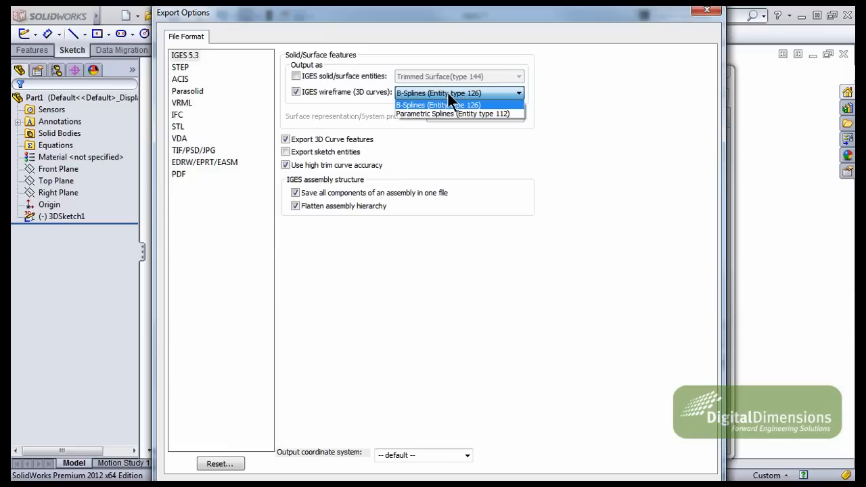
pyautogui.click(448, 95)
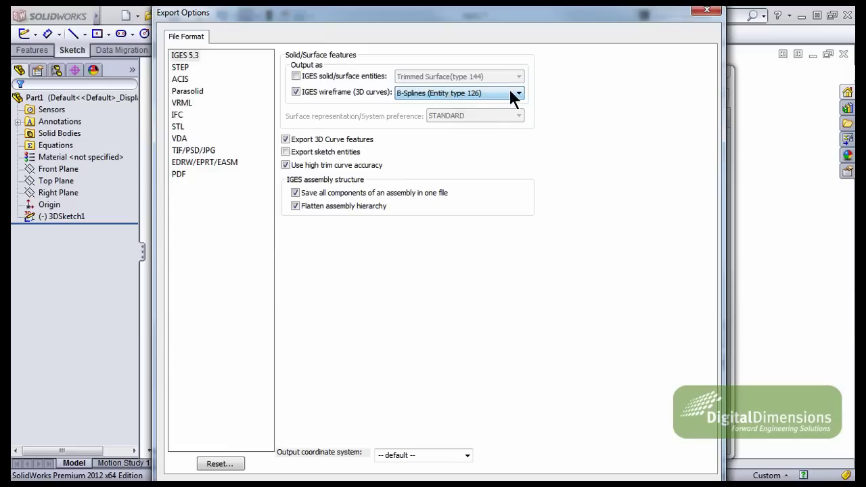
pyautogui.click(286, 138)
pyautogui.press('Return')
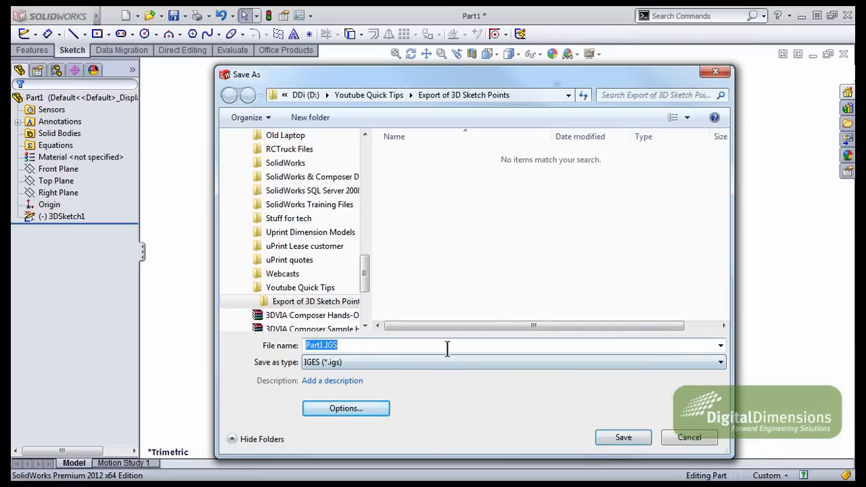
pyautogui.write('export')
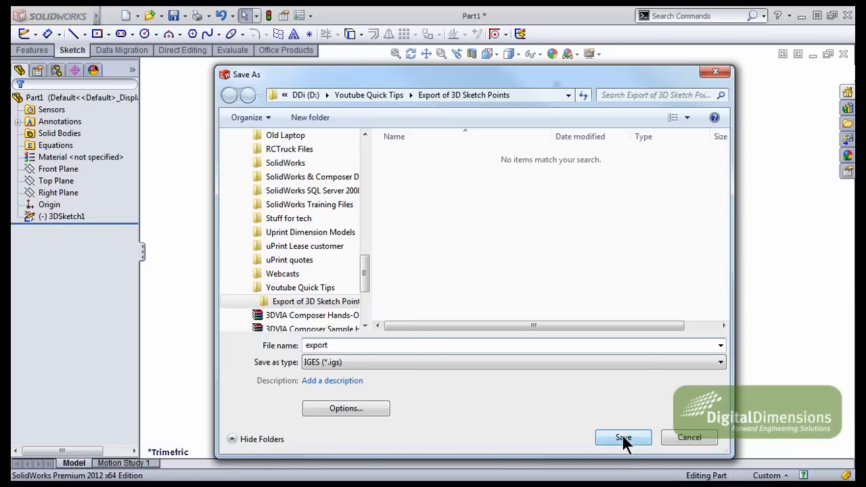
# - Save the sketch points as an IGES file named export
pyautogui.click(622, 434)
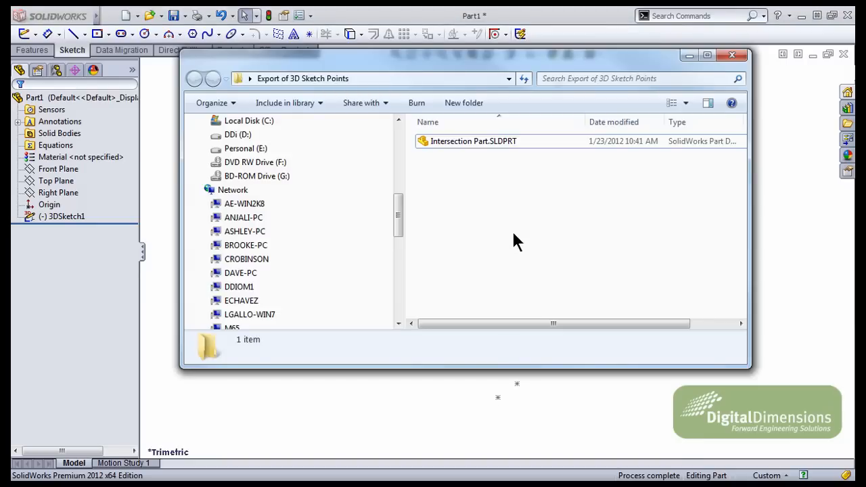
# - Rename export.IGS to export.IGS.txt, accept the extension change, and open it in Notepad
pyautogui.click(479, 145)
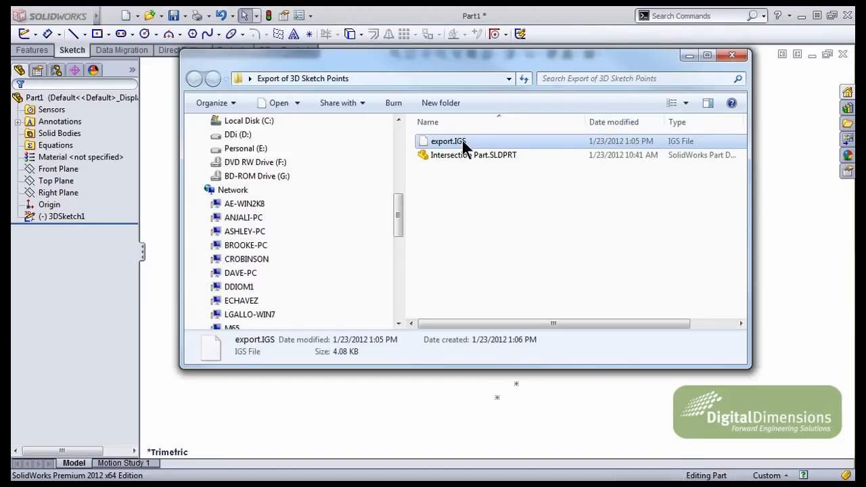
pyautogui.click(464, 143)
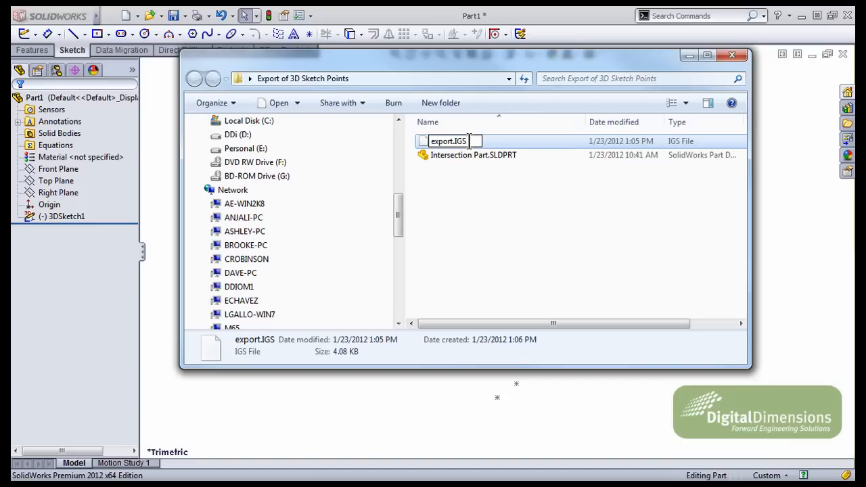
pyautogui.write('.xt')
pyautogui.press('Return')
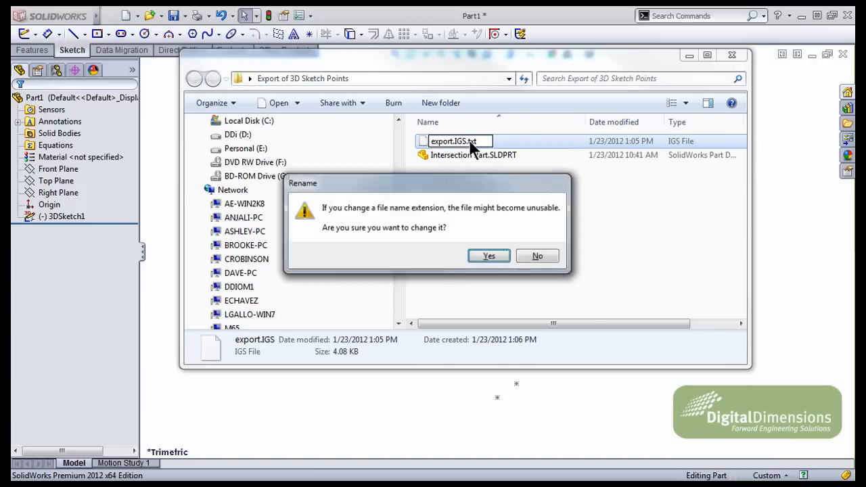
pyautogui.click(486, 254)
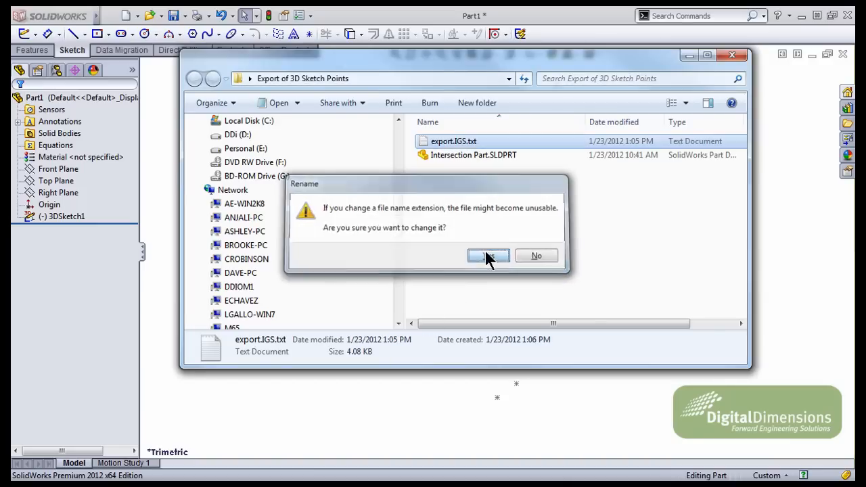
pyautogui.doubleClick(455, 144)
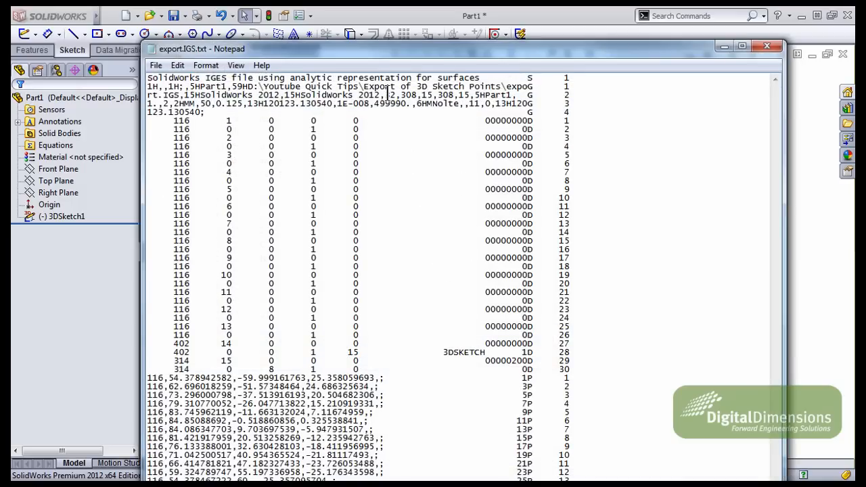
# - Maximize Notepad to read through the IGES text, then close it
pyautogui.click(416, 284)
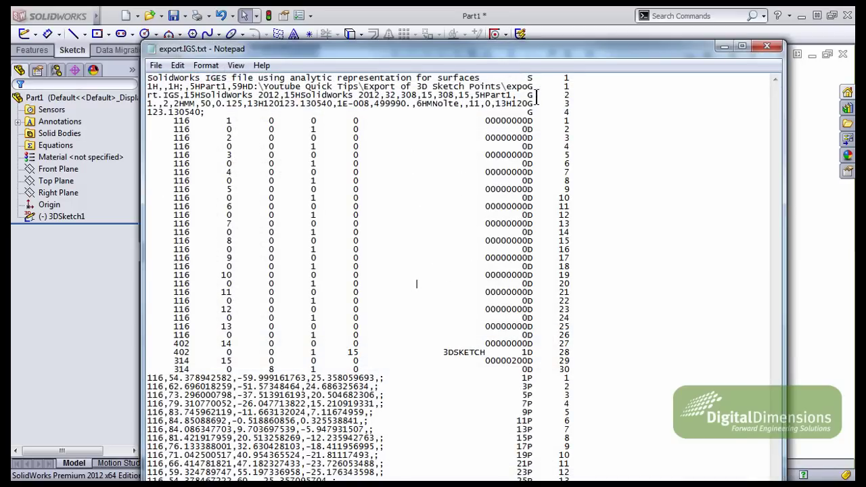
pyautogui.doubleClick(556, 50)
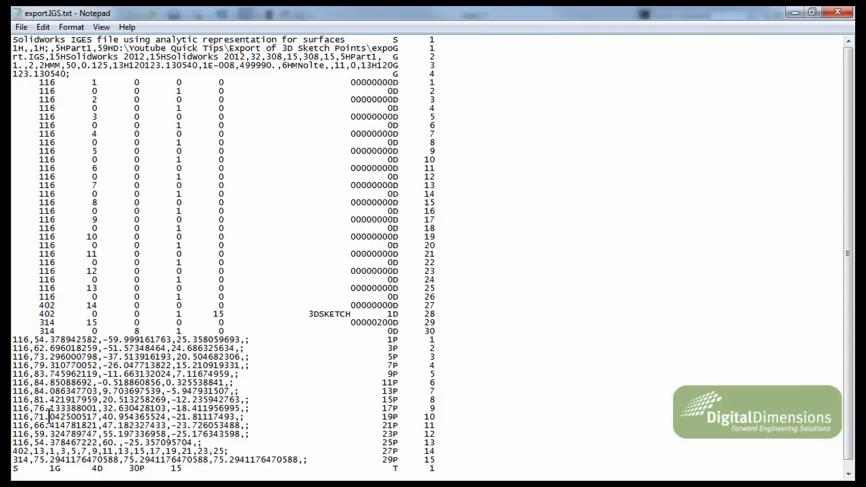
pyautogui.click(837, 12)
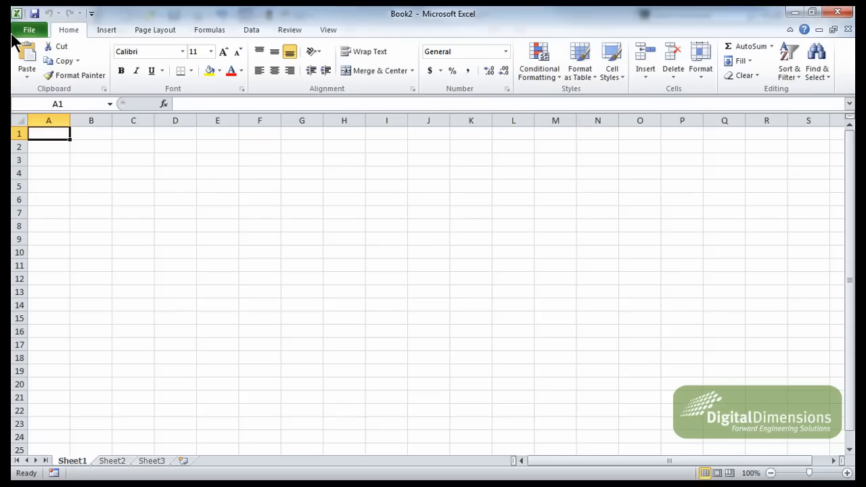
# - Open export.IGS.txt in Excel, launching the Text Import Wizard
pyautogui.click(27, 32)
pyautogui.click(45, 88)
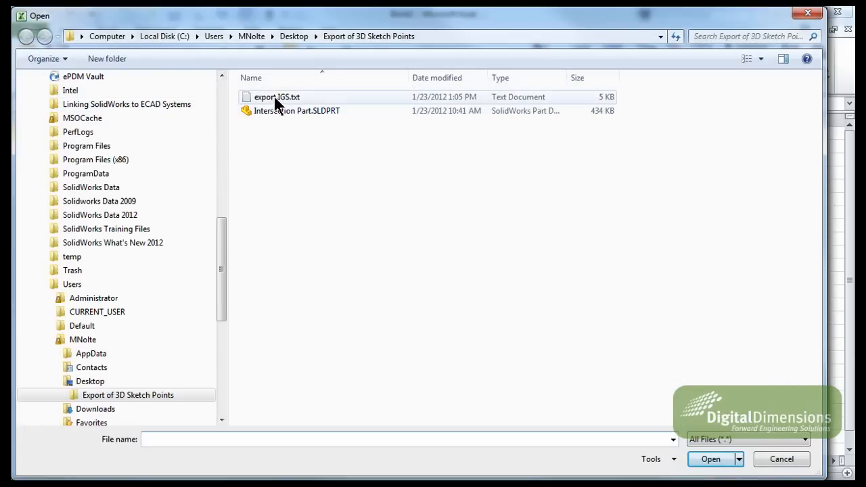
pyautogui.click(275, 101)
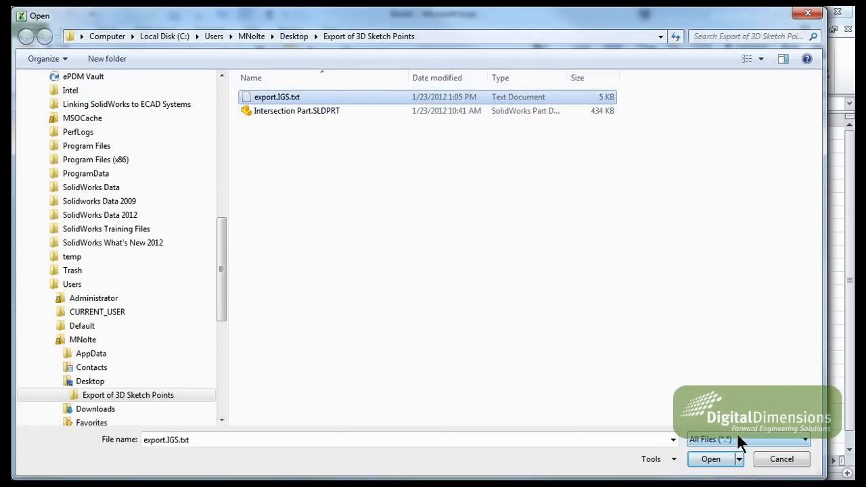
pyautogui.click(713, 460)
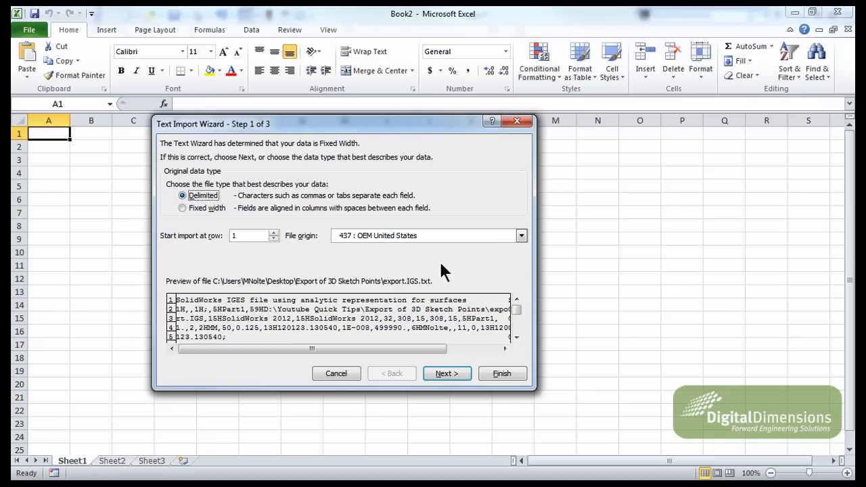
# - Set the import delimiter to Comma instead of Tab and advance to the column format page
pyautogui.click(451, 374)
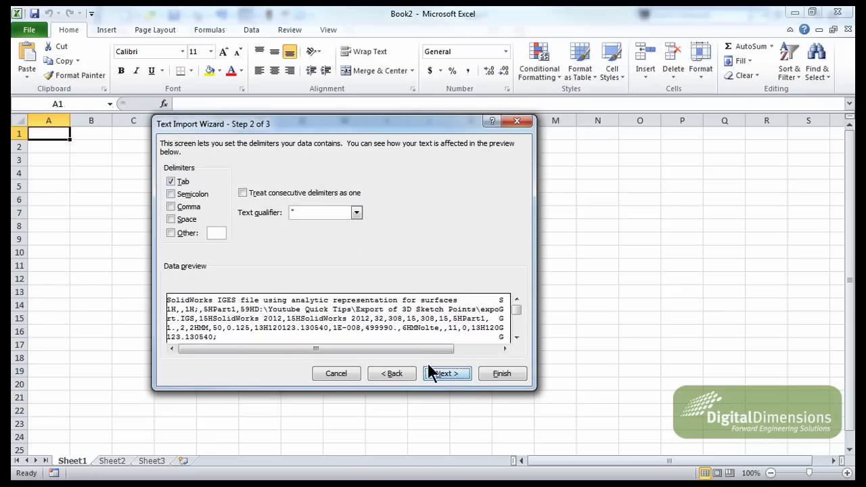
pyautogui.click(171, 182)
pyautogui.click(171, 206)
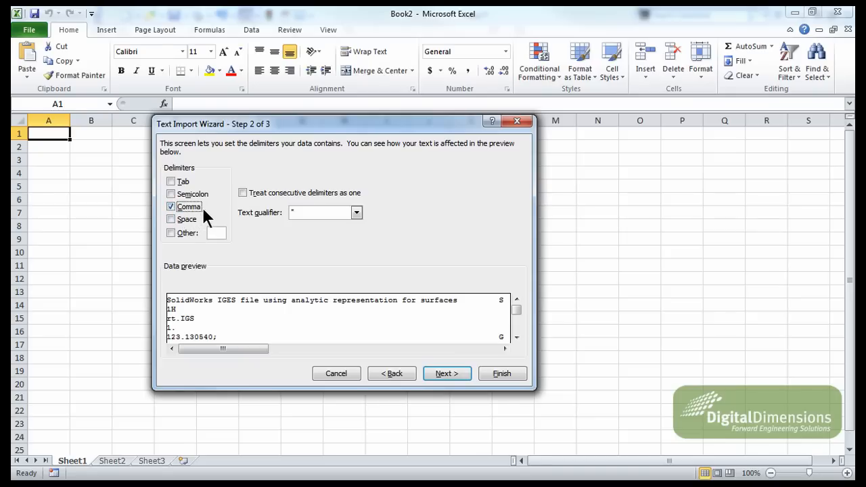
pyautogui.click(448, 373)
# - Finish the import and delete the IGES header rows 1 through 35
pyautogui.click(501, 374)
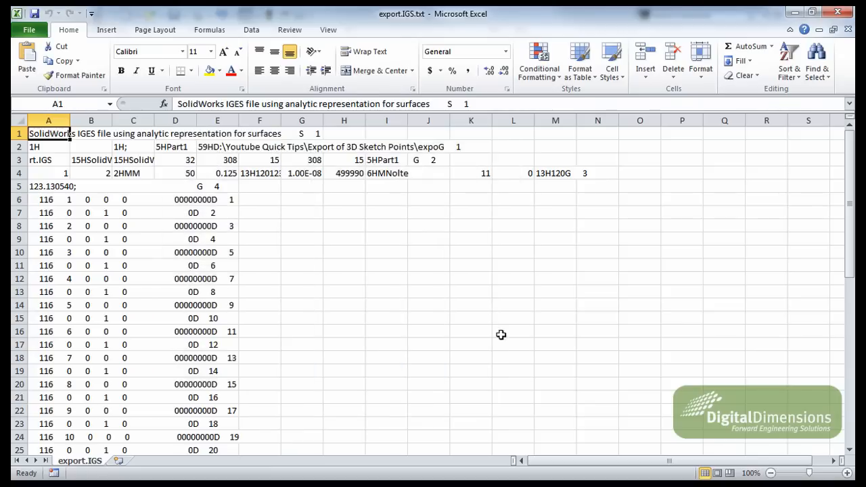
pyautogui.scroll(-2, 255, 246)
pyautogui.scroll(-4, 255, 245)
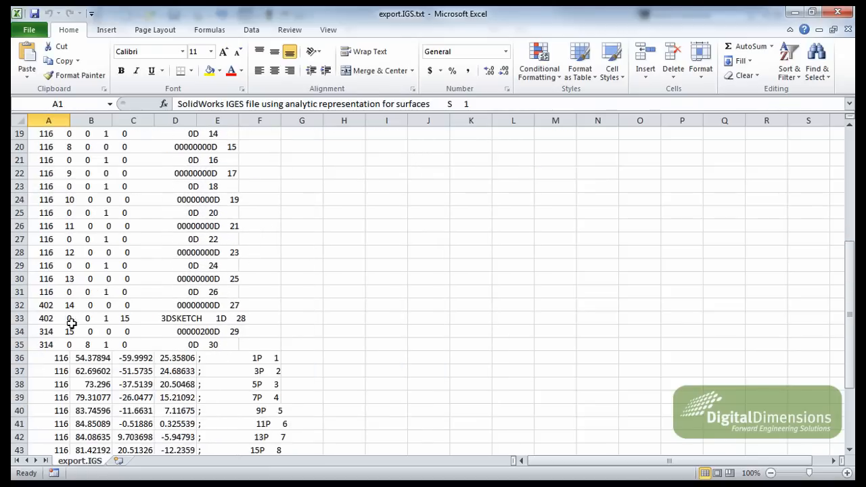
pyautogui.click(18, 345)
pyautogui.moveTo(18, 345); pyautogui.dragTo(12, 134)
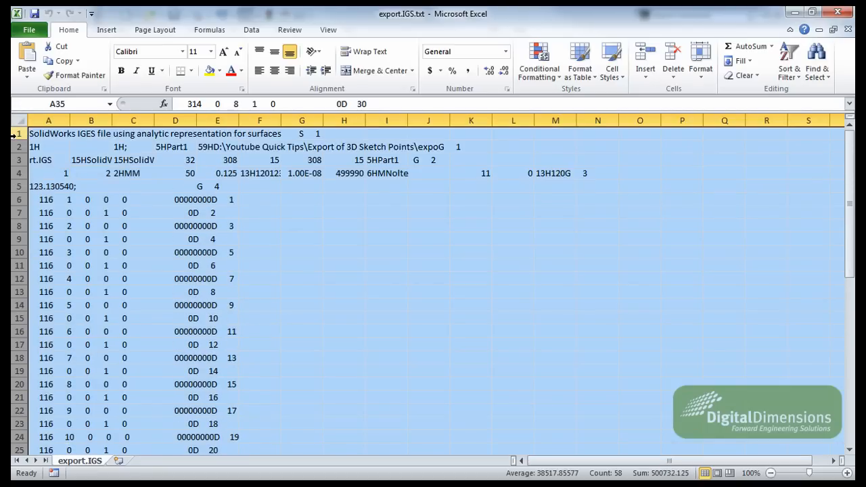
pyautogui.rightClick(12, 133)
pyautogui.click(57, 229)
# - Delete the leftover columns E through Q
pyautogui.click(217, 167)
pyautogui.moveTo(217, 120); pyautogui.dragTo(707, 121)
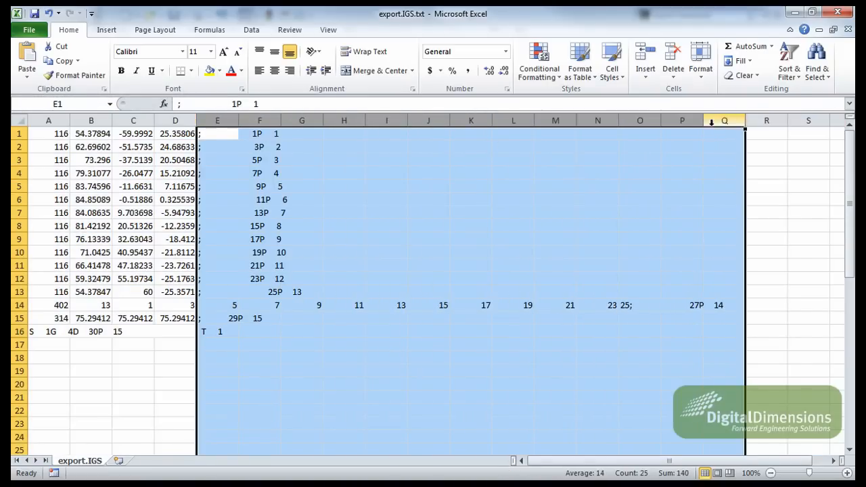
pyautogui.rightClick(707, 126)
pyautogui.click(739, 221)
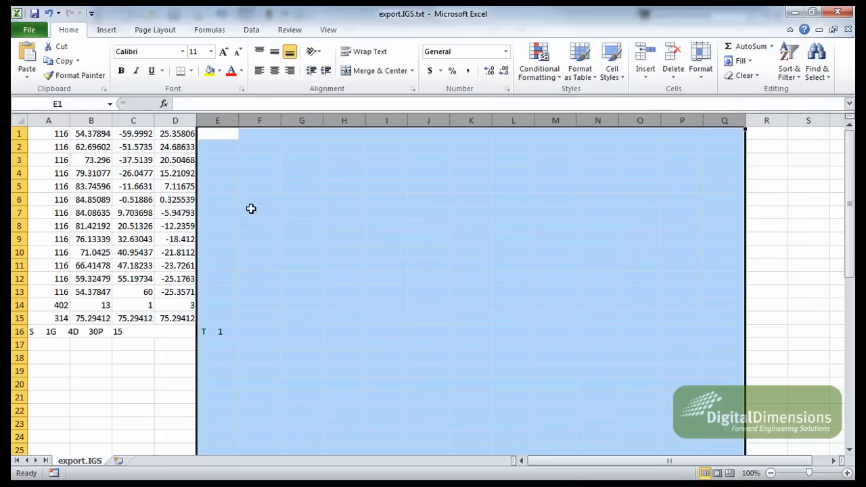
pyautogui.click(219, 342)
# - Delete trailer rows 14–16 and entity-code column A so only 13 X, Y, Z rows remain
pyautogui.moveTo(19, 305); pyautogui.dragTo(18, 332)
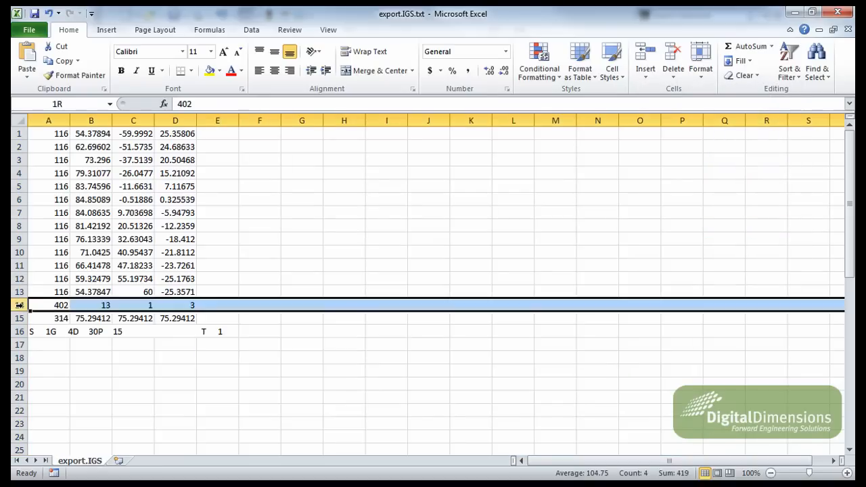
pyautogui.rightClick(18, 332)
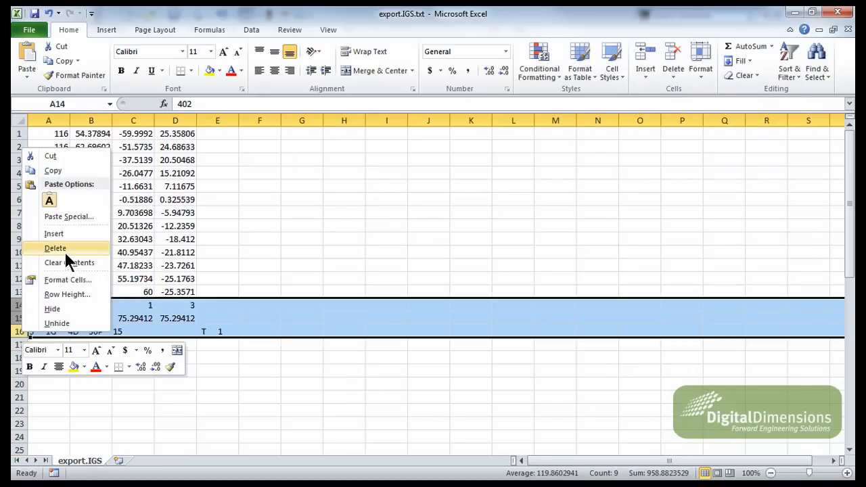
pyautogui.click(64, 249)
pyautogui.click(134, 226)
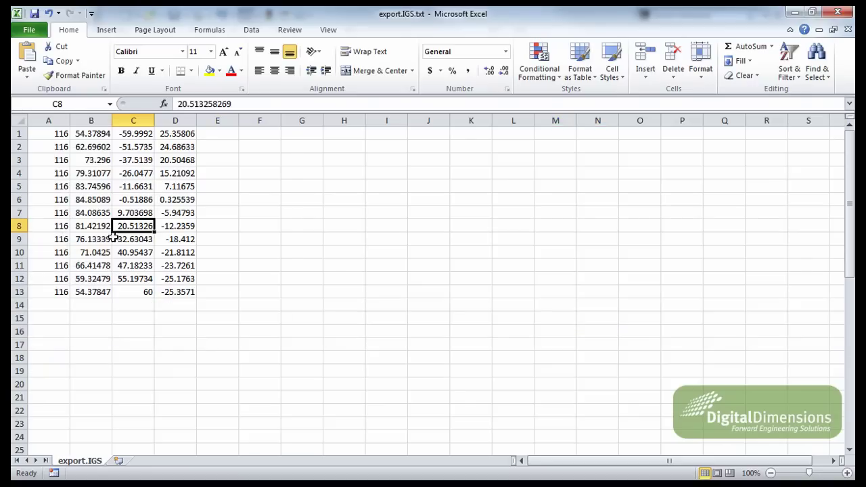
pyautogui.click(56, 119)
pyautogui.rightClick(63, 121)
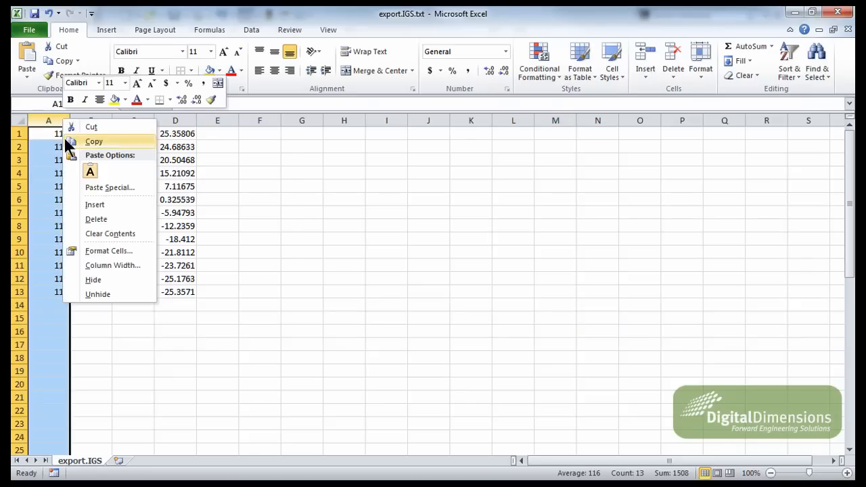
pyautogui.click(97, 219)
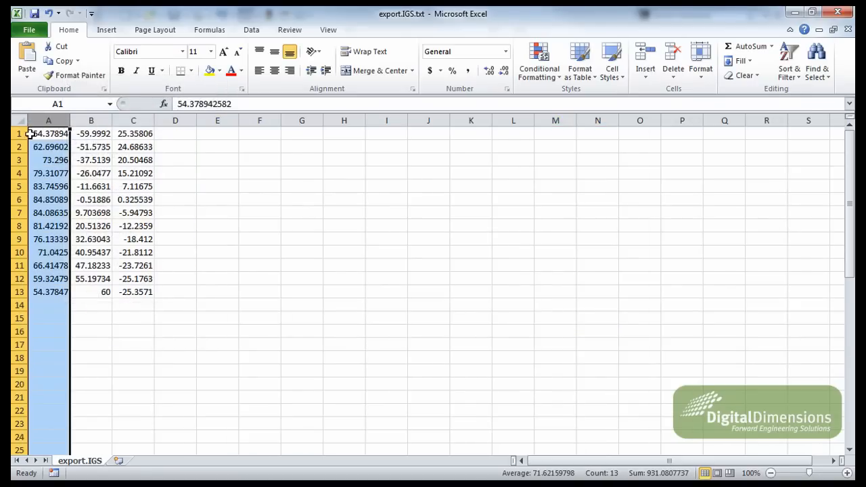
# - Insert a new top row and label the coordinate columns X, Y and Z
pyautogui.rightClick(25, 136)
pyautogui.click(61, 220)
pyautogui.click(58, 136)
pyautogui.write('X')
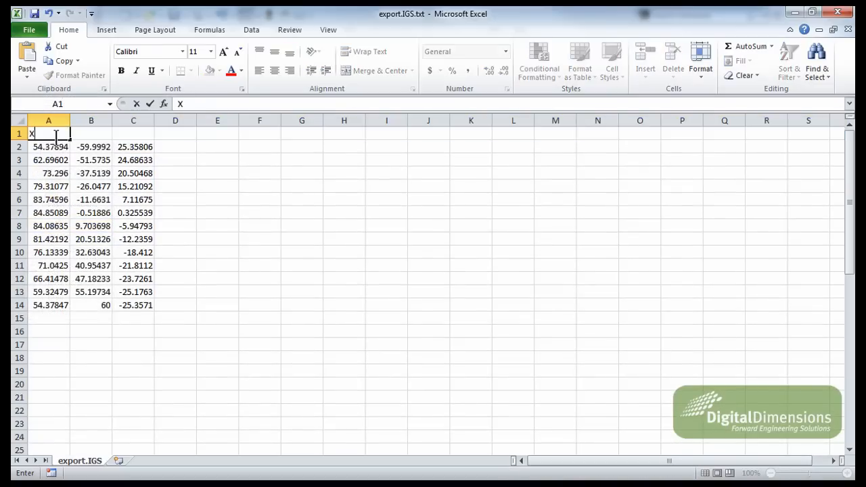
pyautogui.click(99, 134)
pyautogui.write('Y')
pyautogui.press('Tab')
pyautogui.write('Z')
pyautogui.press('Return')
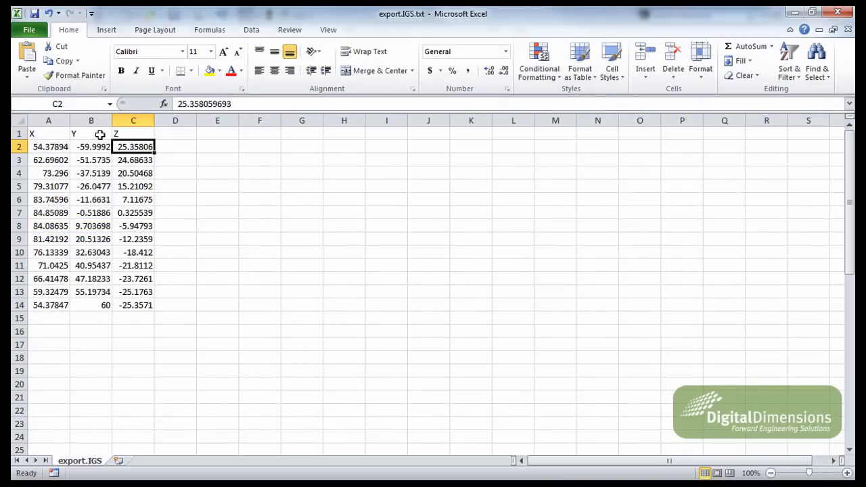